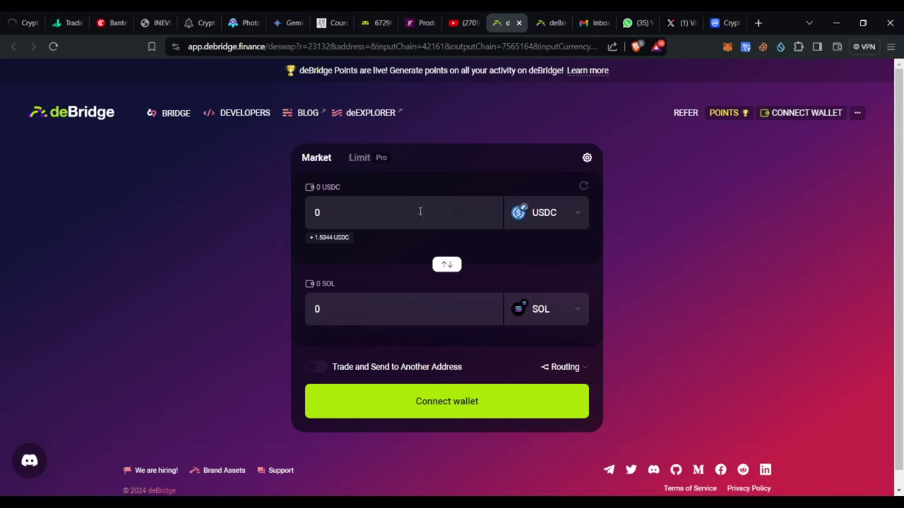
Connect MetaMask to deBridge so the 49.113863 USDC balance appears.
click(802, 114)
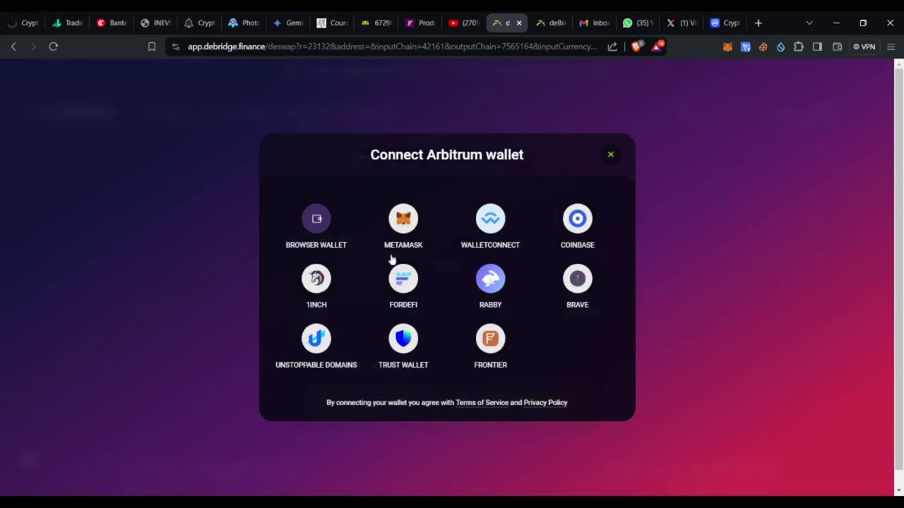
click(404, 221)
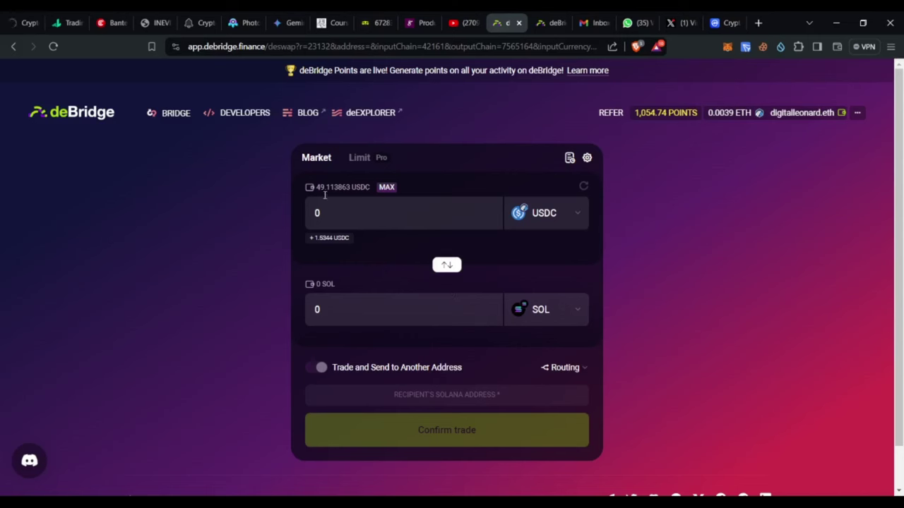
Select USD Coin on Arbitrum as the token to sell.
click(563, 218)
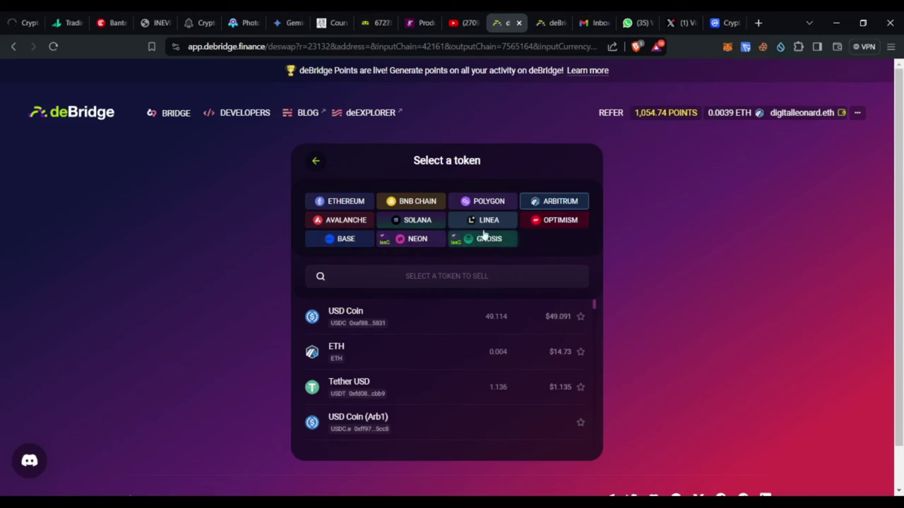
click(359, 317)
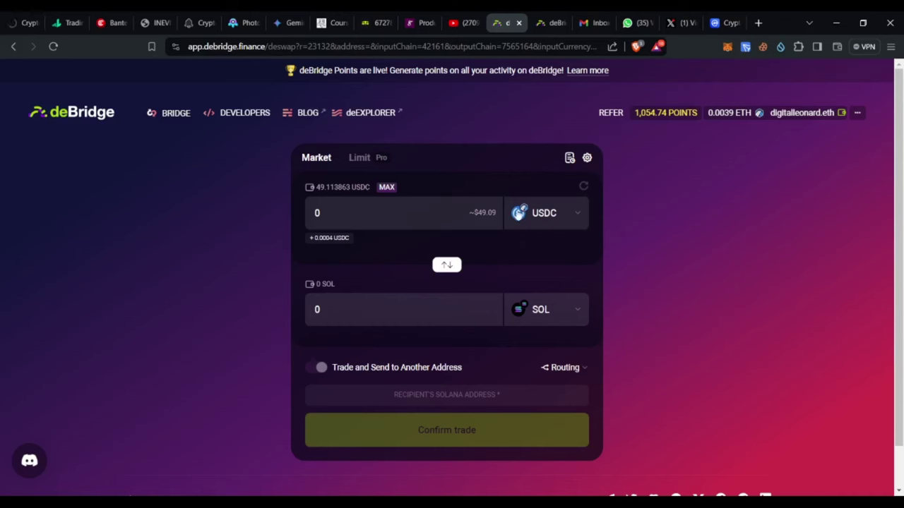
Switch the receive token from SOL to Tether USD (USDT) on BNB Chain.
click(554, 311)
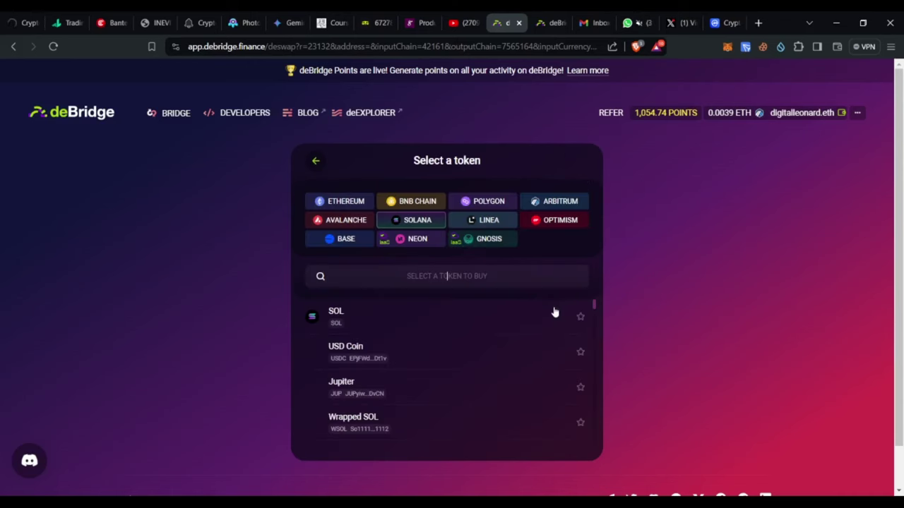
click(416, 202)
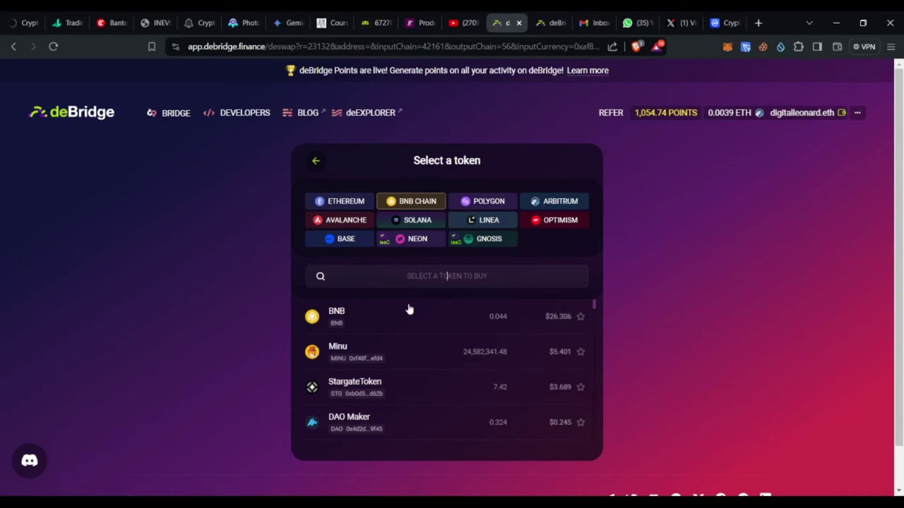
text(USDT)
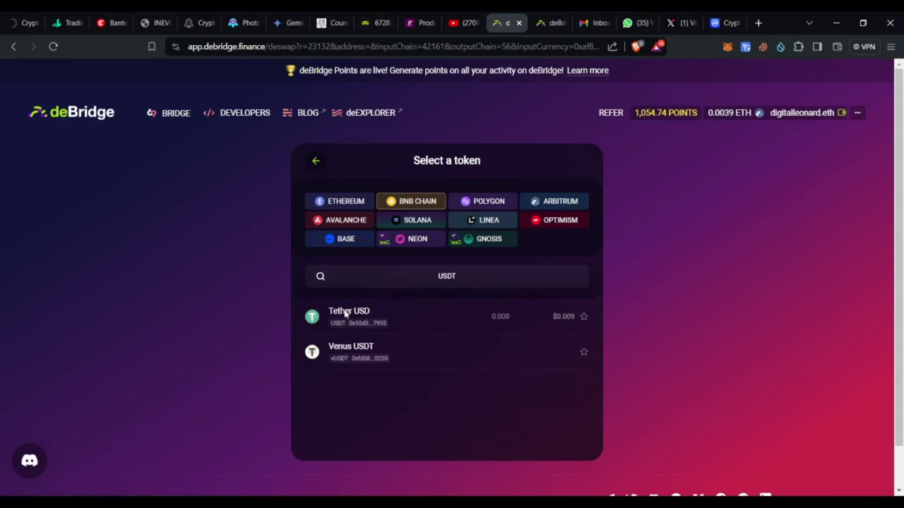
click(345, 312)
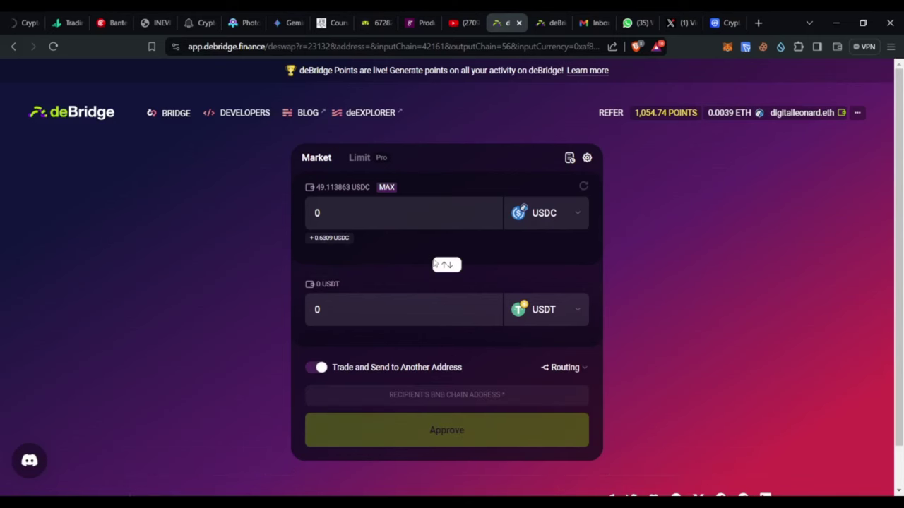
Enter 30 USDC as the sell amount, quoting 29.972851 USDT to receive.
click(371, 218)
text(30)
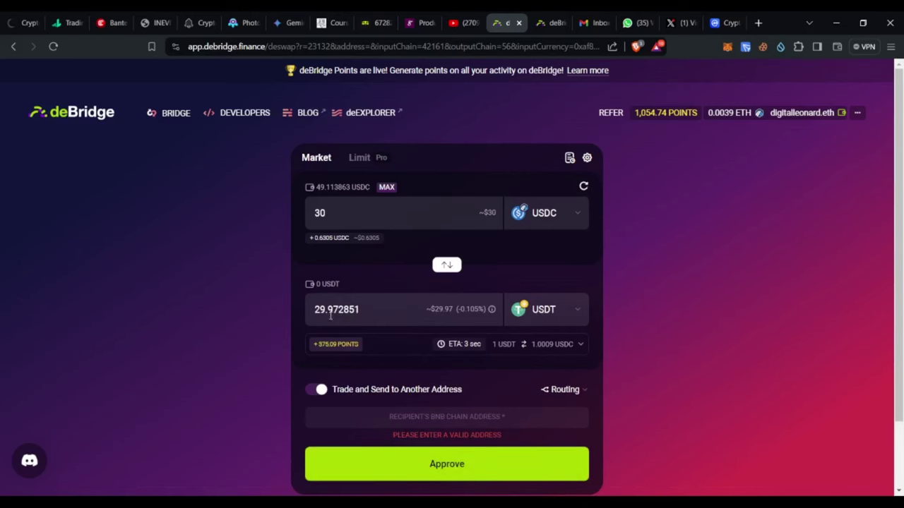
mouse_move(534, 325)
scroll(229, 353, down, 1)
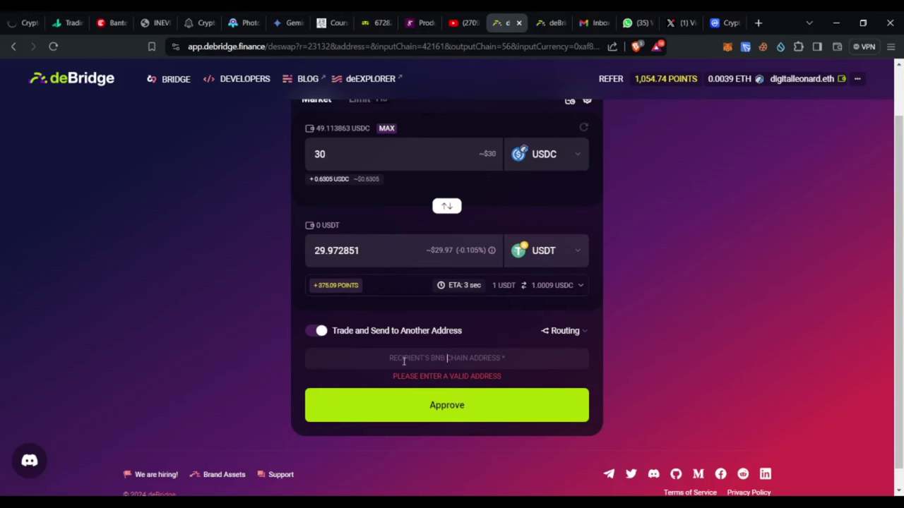
Paste the recipient BNB Chain wallet address and bring up the USDC approval dialog.
click(404, 360)
text(0xd27251140b8d6ef30c99fb70dfaecb74807f579f)
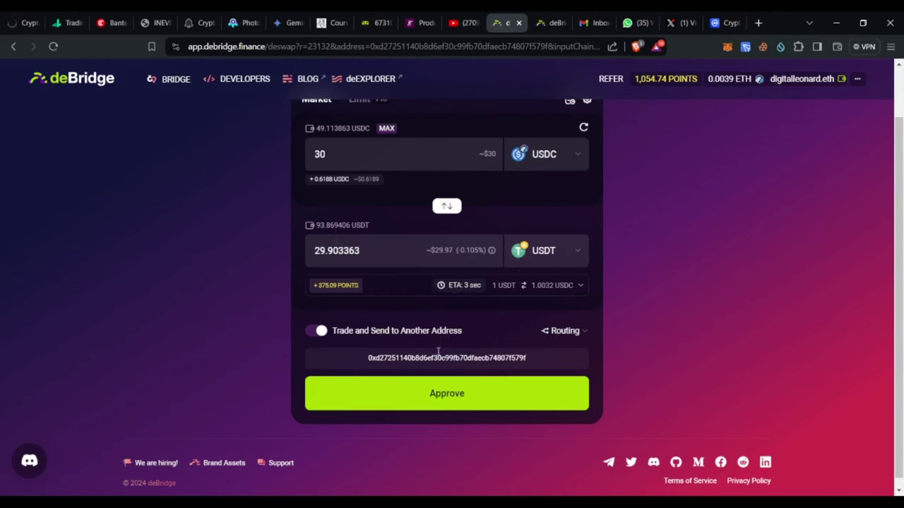
click(455, 393)
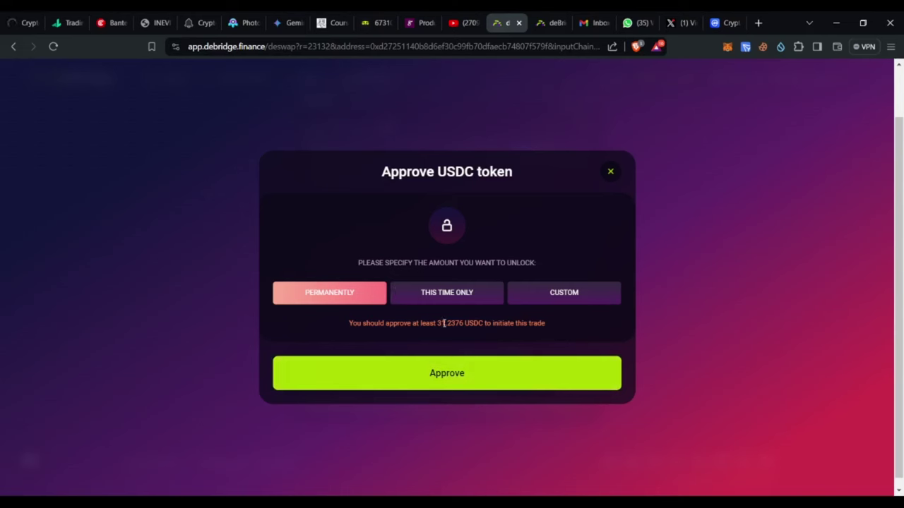
Confirm Approve in the Approve USDC token dialog, sending the request to MetaMask.
click(446, 373)
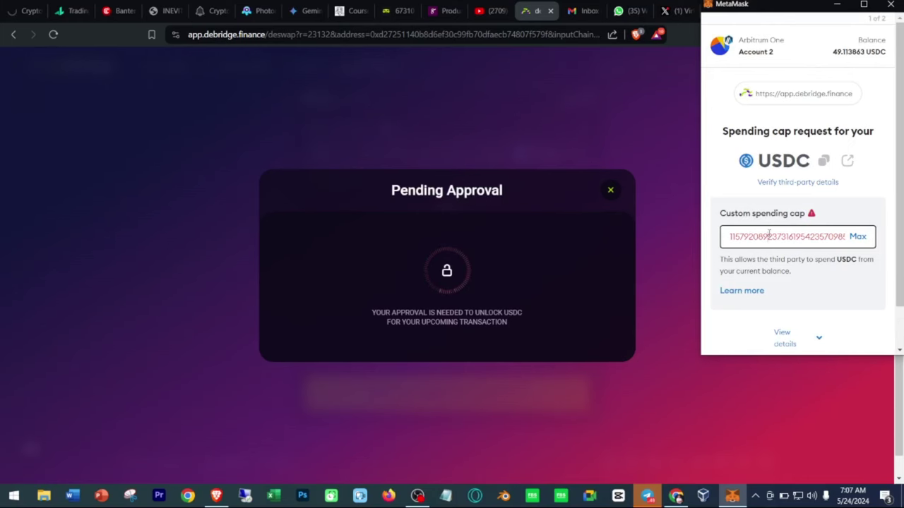
Replace the spending cap with 32 USDC in MetaMask and approve it.
double_click(769, 235)
text(32)
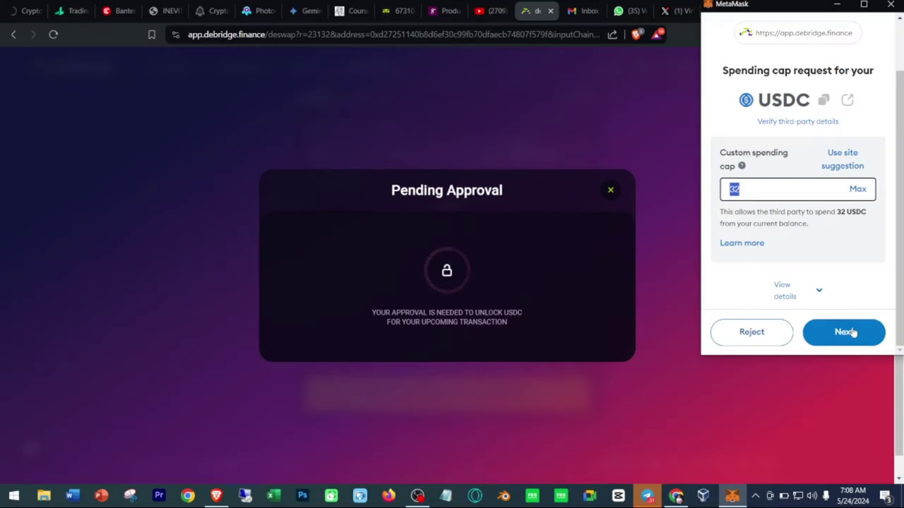
click(851, 332)
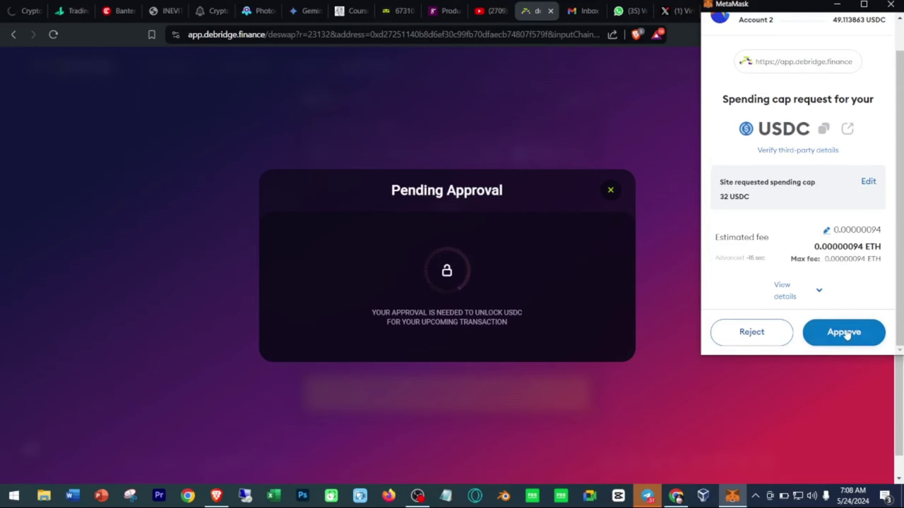
click(847, 333)
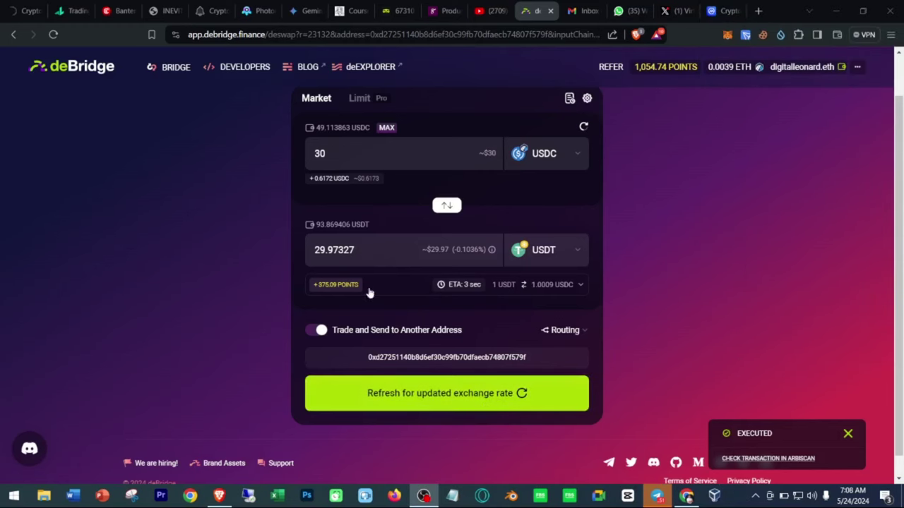
Refresh the exchange rate, now quoting 29.973264 USDT for 30 USDC.
click(457, 397)
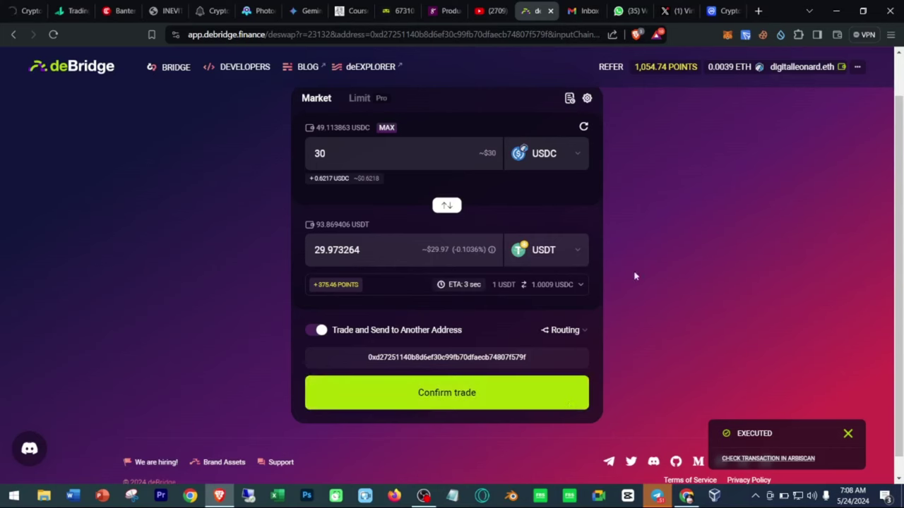
Confirm the 30 USDC to USDT trade and approve the transaction in MetaMask.
click(467, 400)
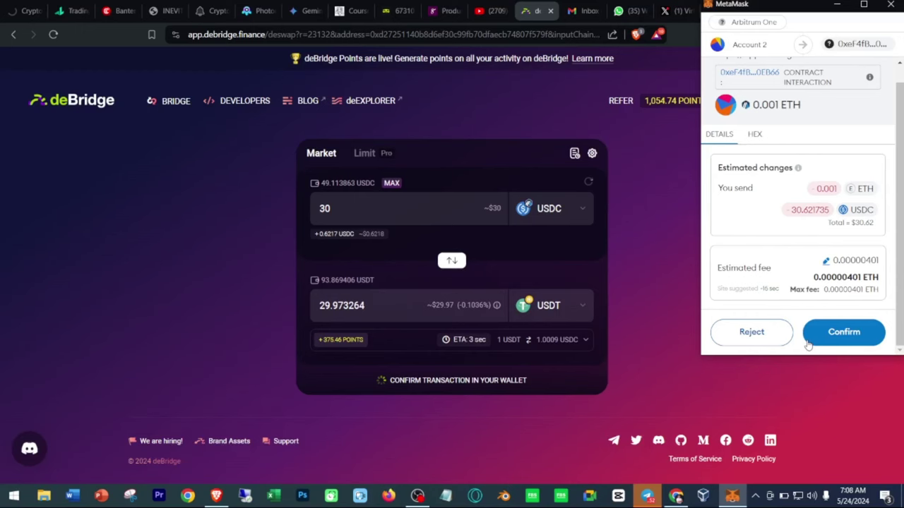
click(809, 345)
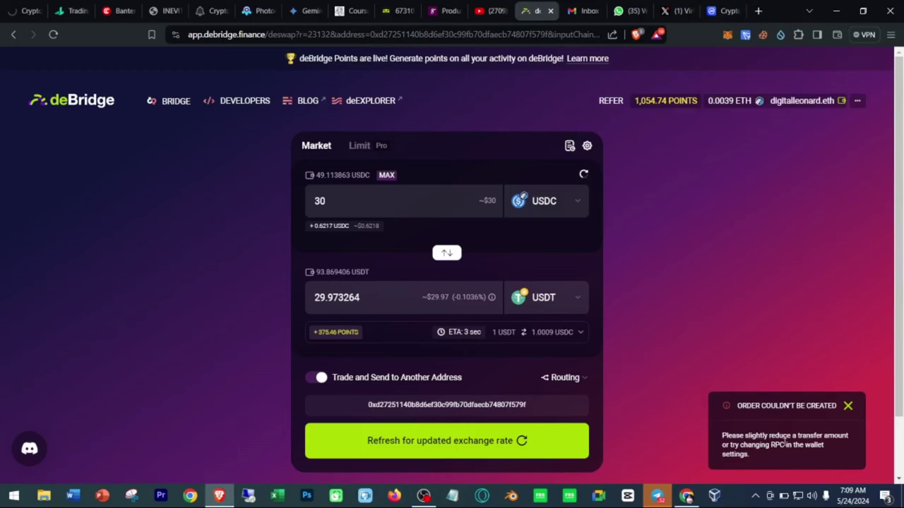
Refresh the rate to 29.973179 USDT for 30 USDC and view earned deBridge points.
click(420, 452)
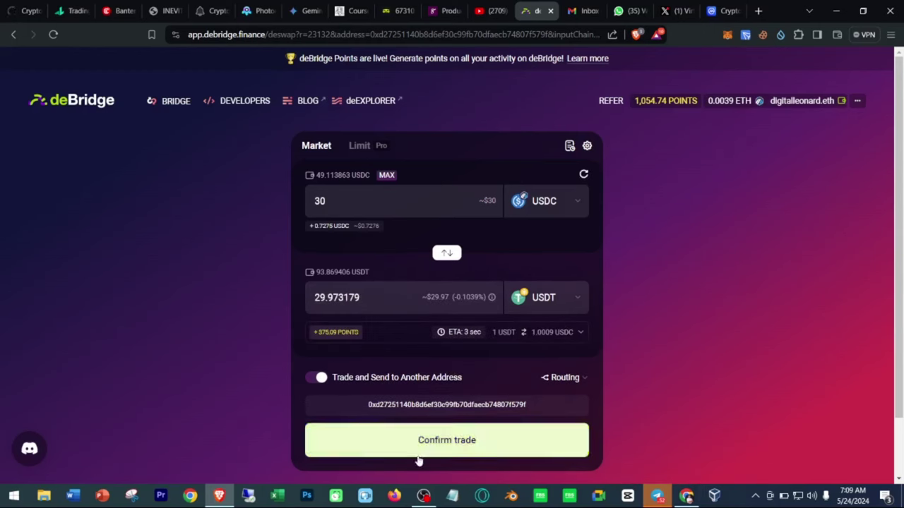
click(656, 101)
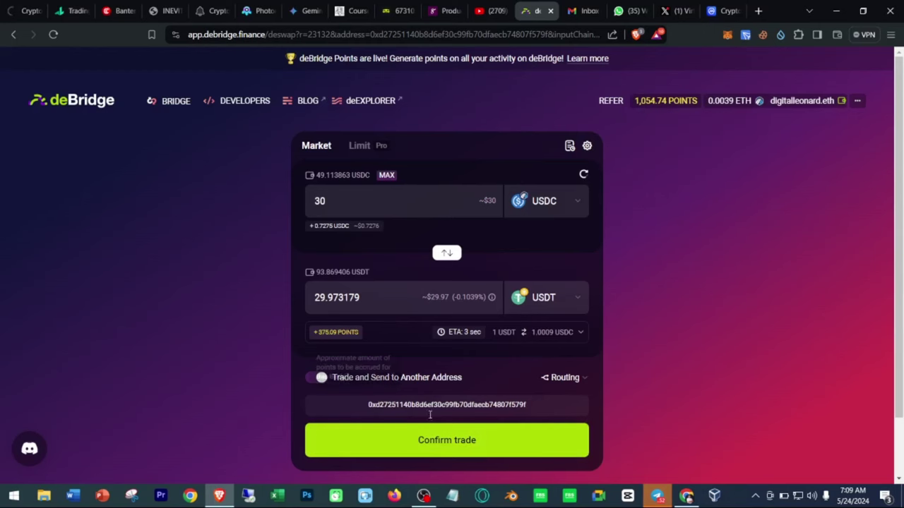
Confirm the 30 USDC to USDT trade and approve it in MetaMask.
click(457, 442)
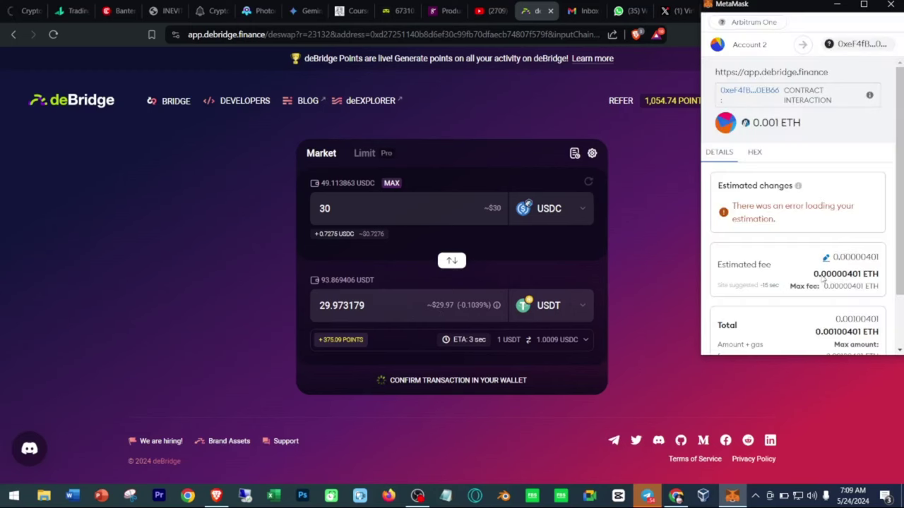
scroll(823, 280, down, 2)
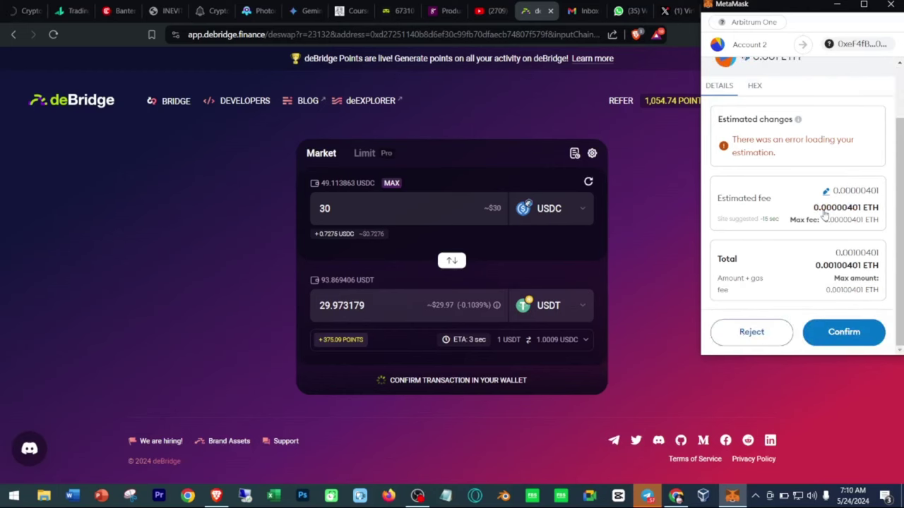
click(832, 331)
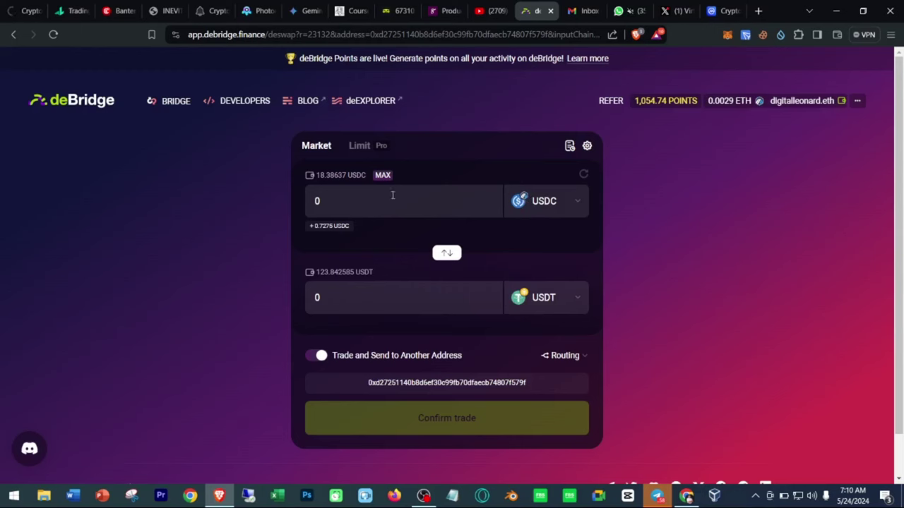
Open the sell-token list on Arbitrum from the USDC selector.
click(563, 204)
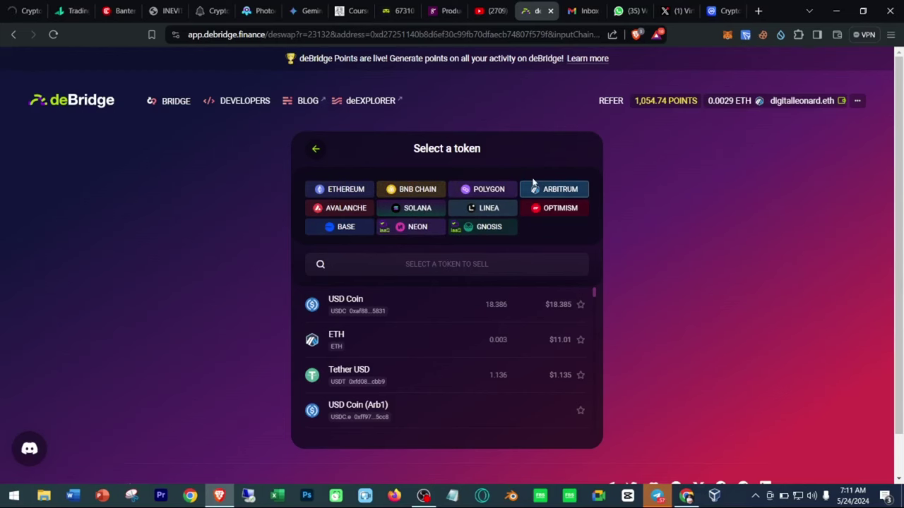
Close the Select a token panel to return to the swap form.
click(317, 150)
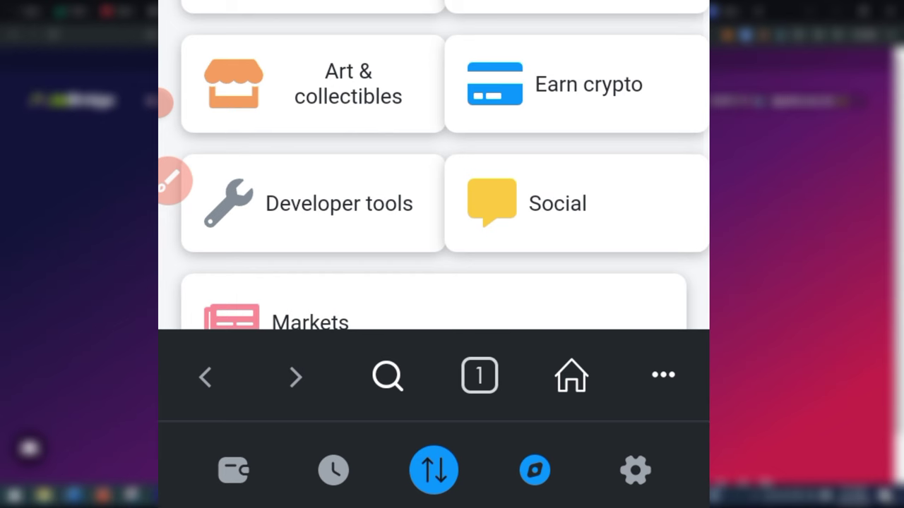
Paste the copied deBridge link into MetaMask Mobile's browser address bar and load it.
scroll(434, 212, up, 5)
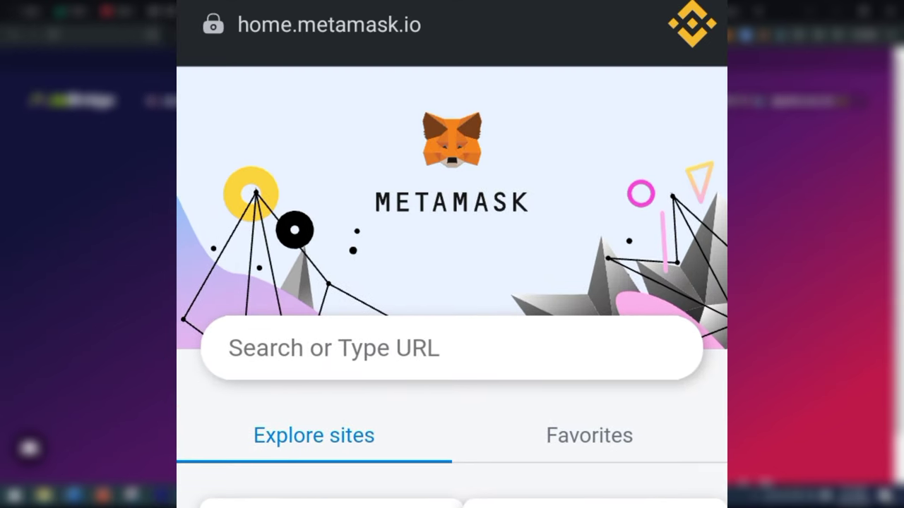
click(495, 342)
click(466, 34)
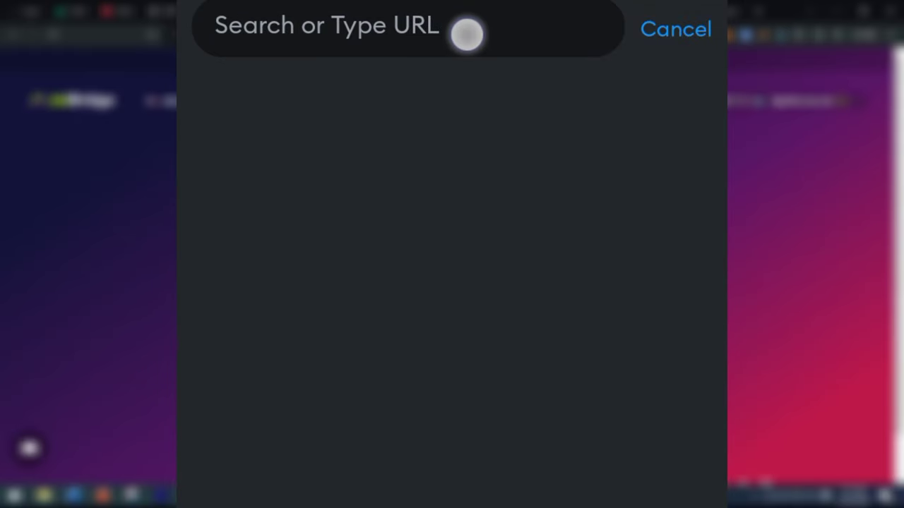
click(531, 117)
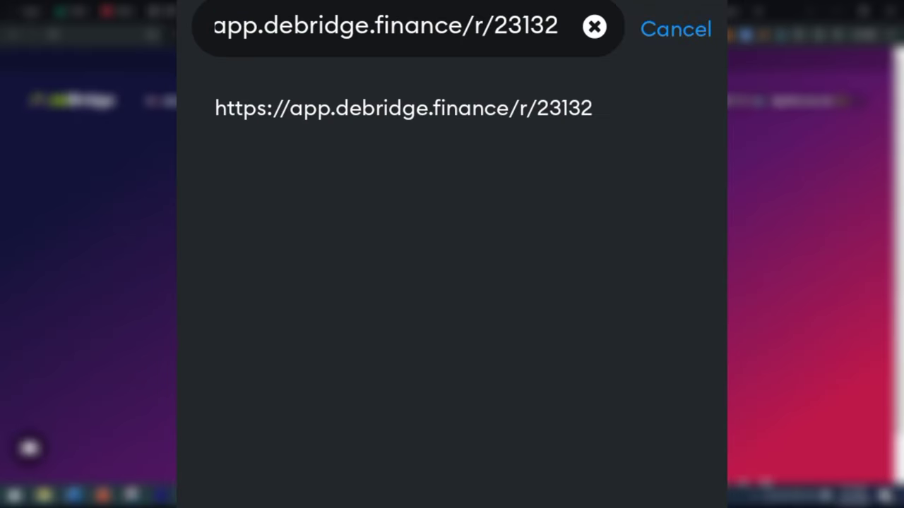
click(403, 108)
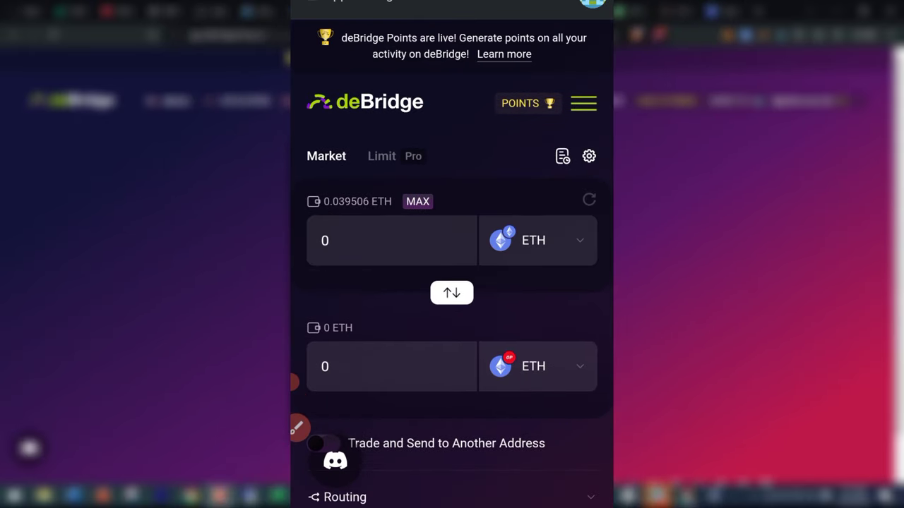
Scroll through the mobile deBridge swap form showing the 0.039506 ETH balance.
scroll(579, 329, down, 5)
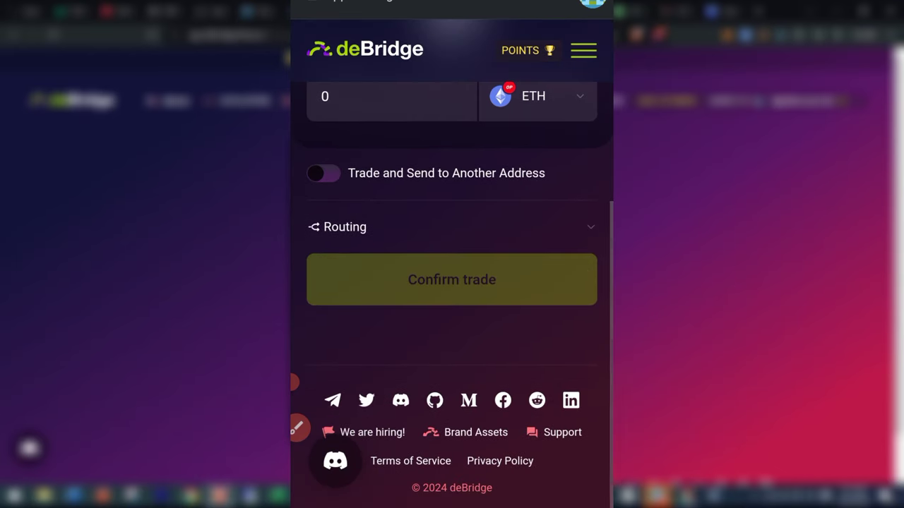
scroll(452, 282, up, 6)
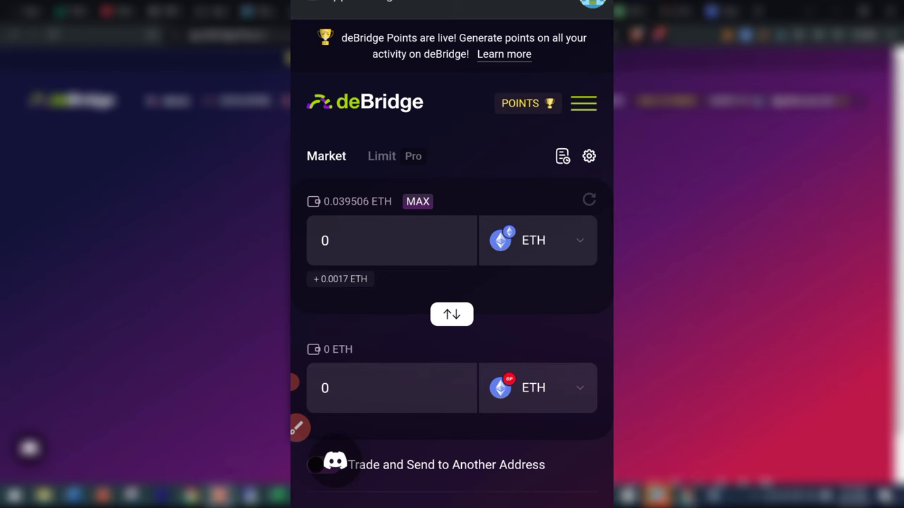
scroll(565, 409, down, 5)
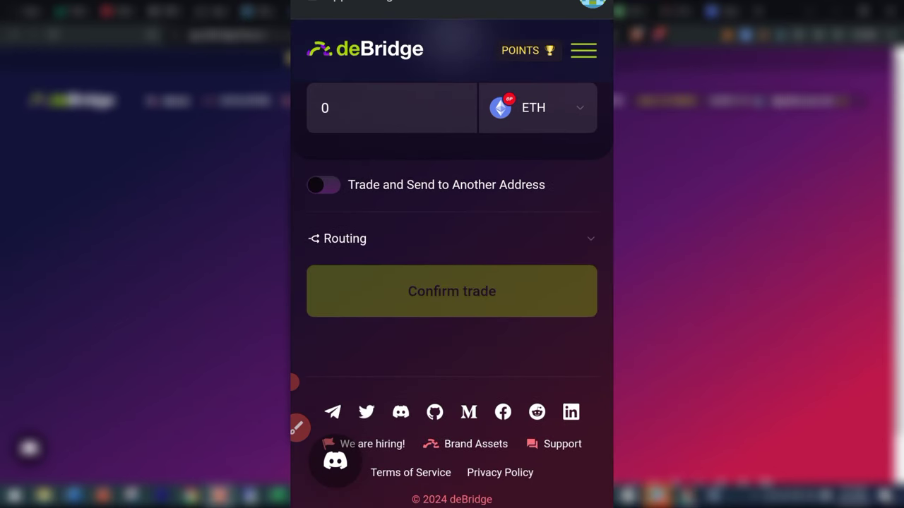